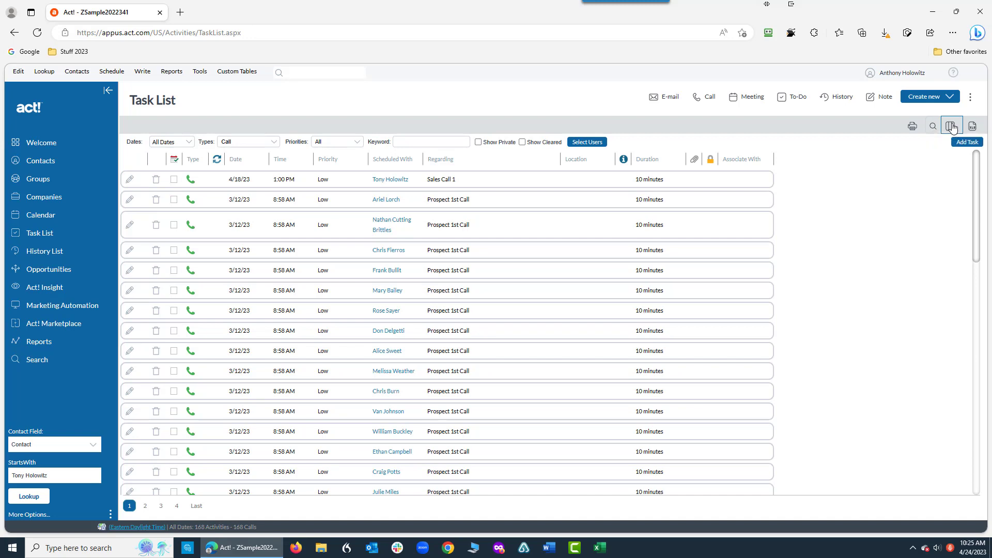
Add the Company, Email Address, Phone and Phone Ext. fields to the task list columns and save the layout
{"action": "left_click", "coordinate": [952, 127]}
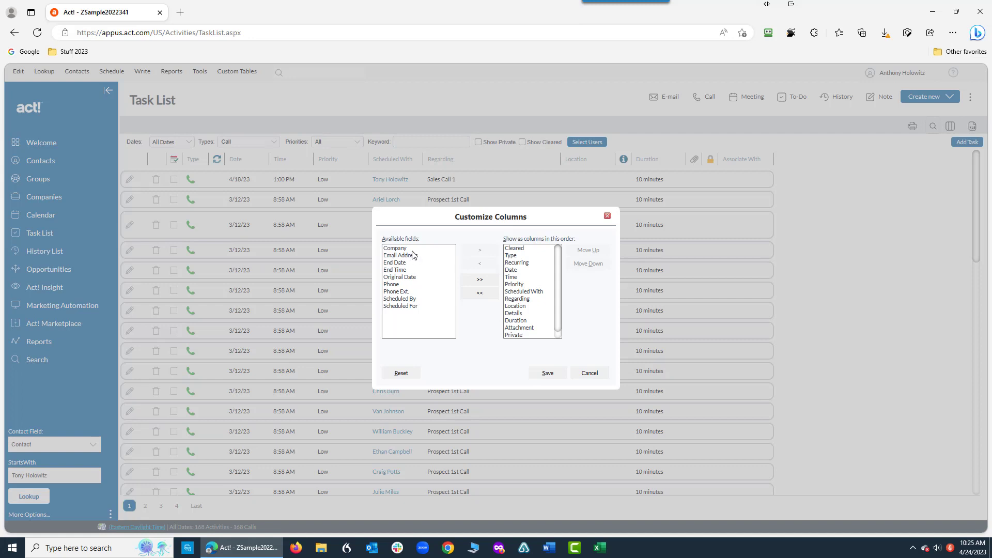
{"action": "left_click", "coordinate": [396, 249]}
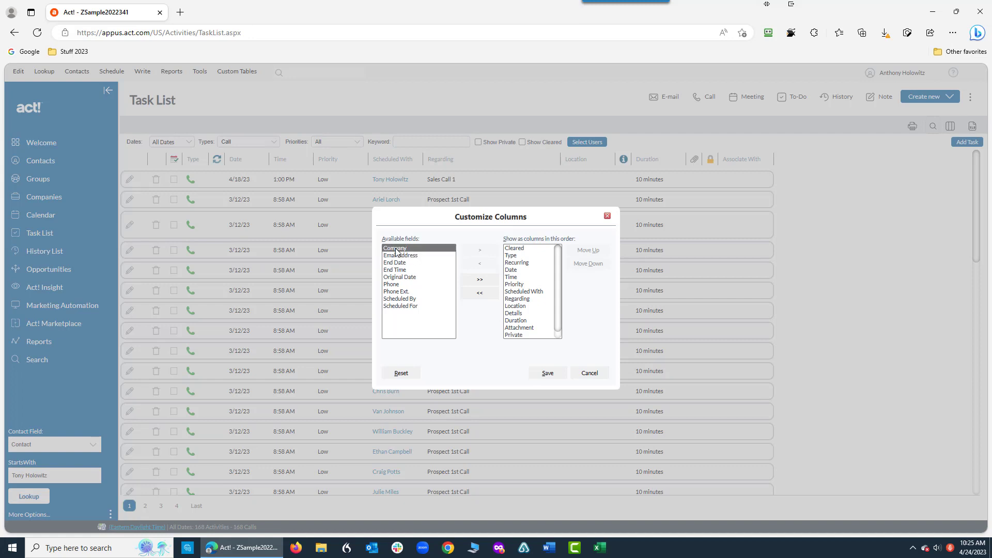
{"action": "left_click", "coordinate": [481, 252]}
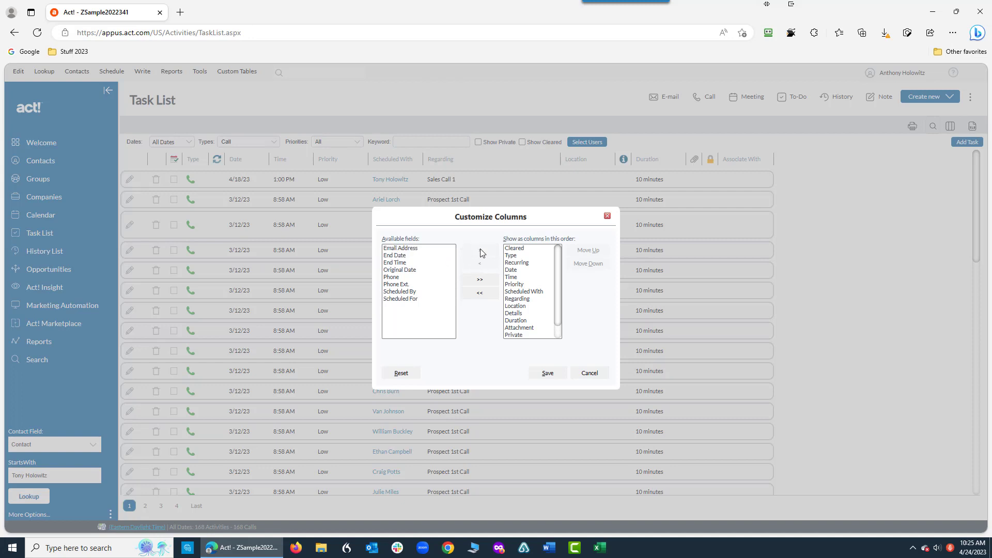
{"action": "left_click", "coordinate": [408, 248]}
{"action": "left_click", "coordinate": [482, 252]}
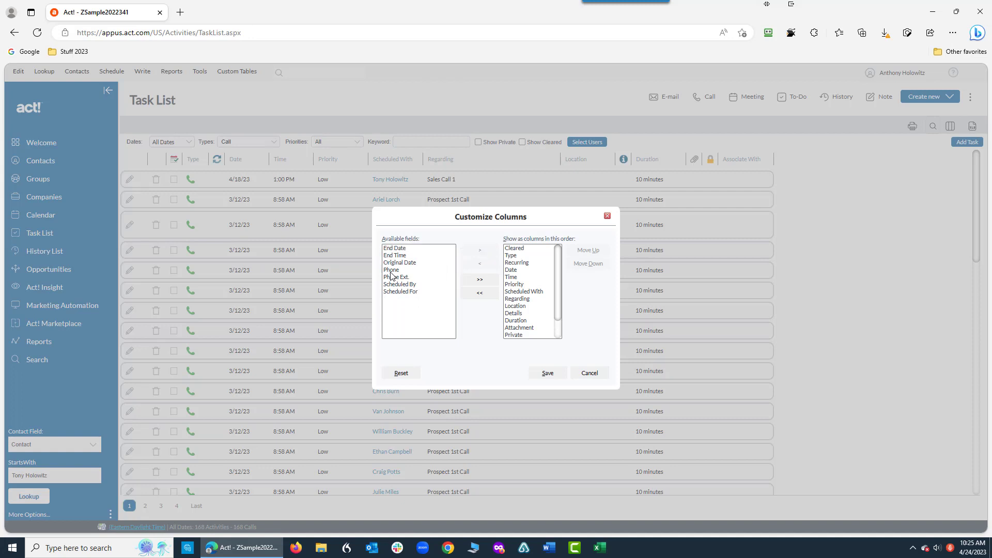
{"action": "left_click", "coordinate": [392, 270]}
{"action": "left_click", "coordinate": [478, 255]}
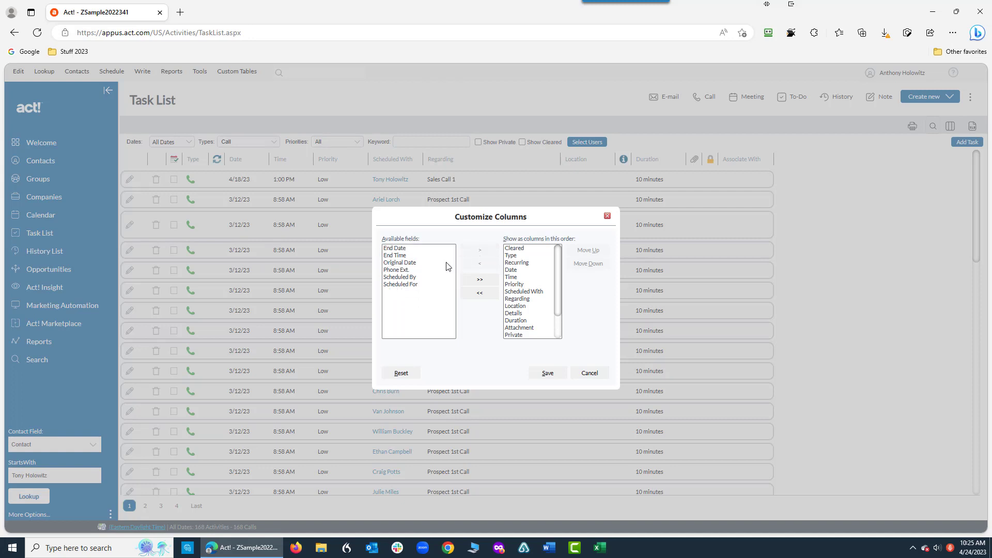
{"action": "left_click", "coordinate": [404, 270]}
{"action": "left_click", "coordinate": [479, 252]}
{"action": "left_click_drag", "start_coordinate": [556, 292], "coordinate": [556, 331]}
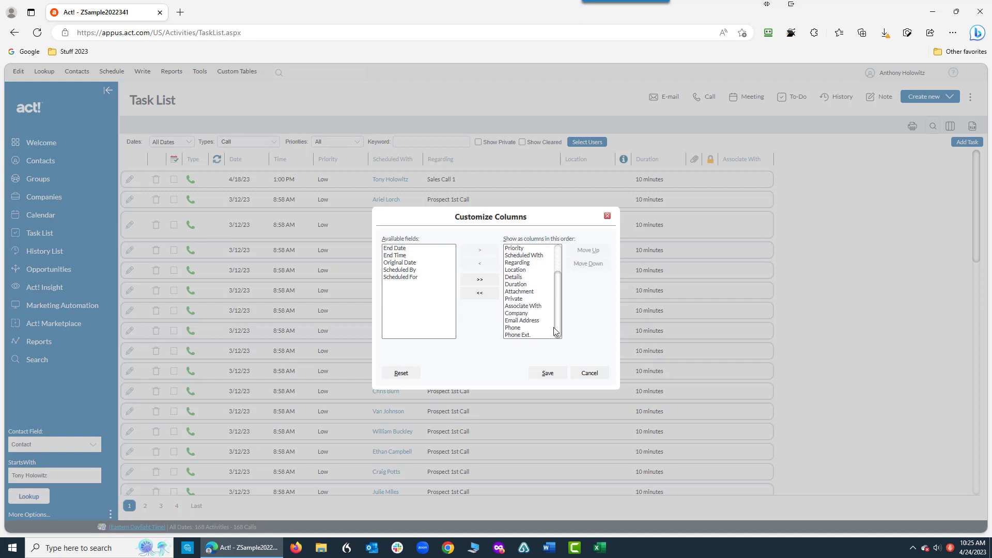
{"action": "left_click", "coordinate": [549, 374]}
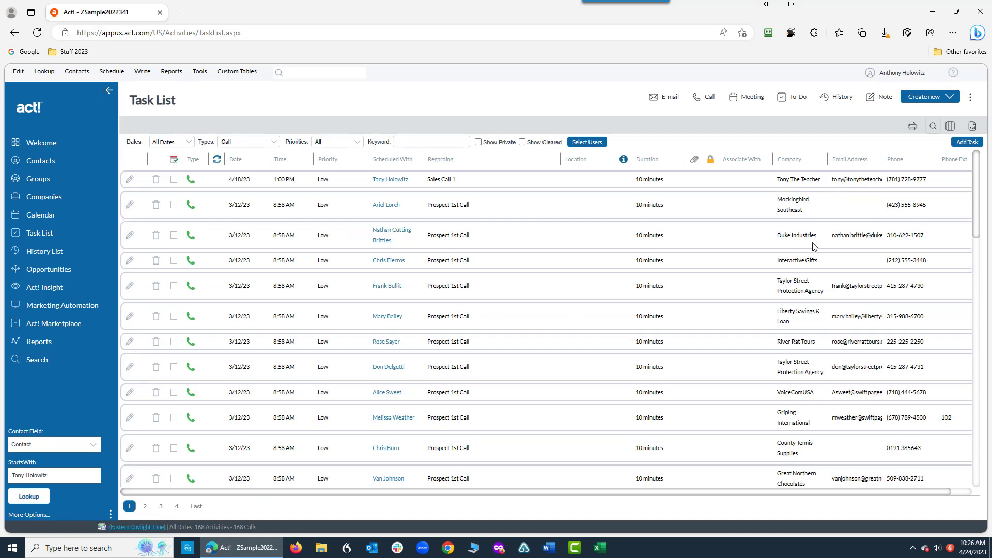
Reopen the task list column customization and remove the Priority, Scheduled With and Location columns
{"action": "left_click_drag", "start_coordinate": [682, 497], "coordinate": [793, 494]}
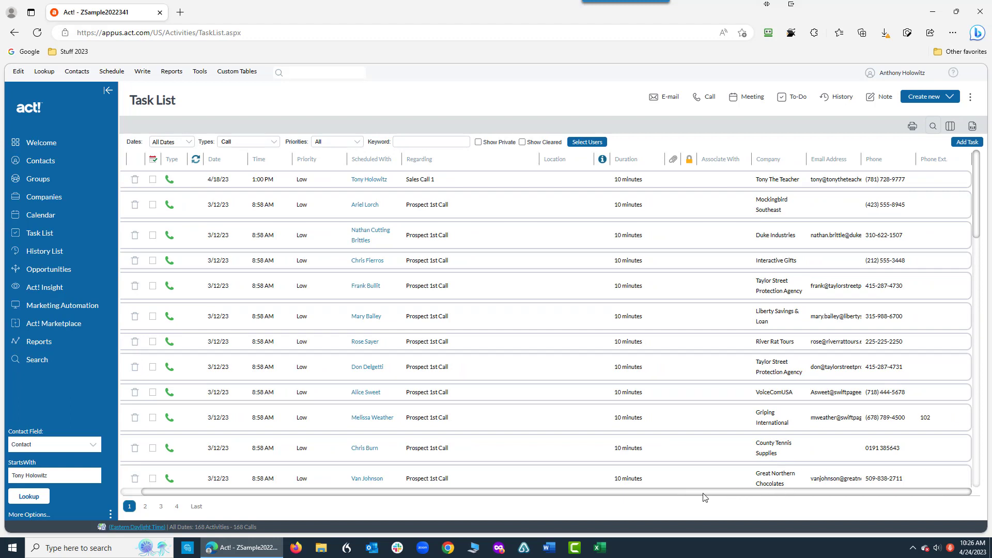
{"action": "left_click_drag", "start_coordinate": [705, 498], "coordinate": [652, 497]}
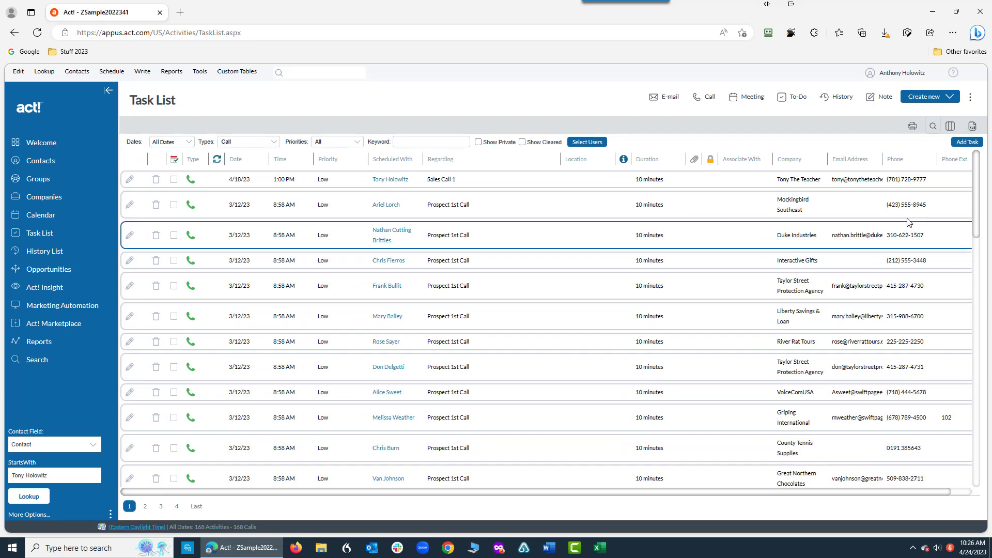
{"action": "left_click", "coordinate": [949, 127]}
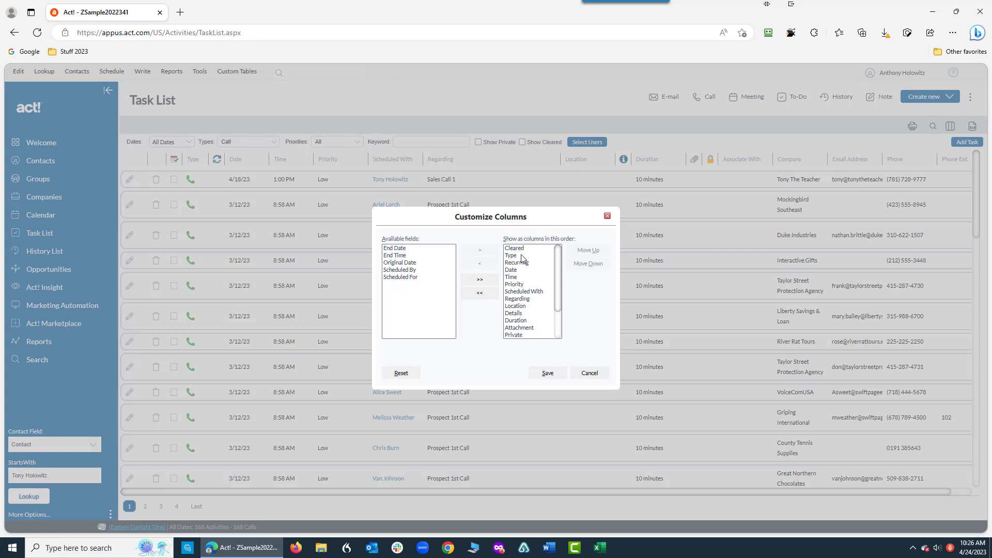
{"action": "left_click", "coordinate": [516, 287]}
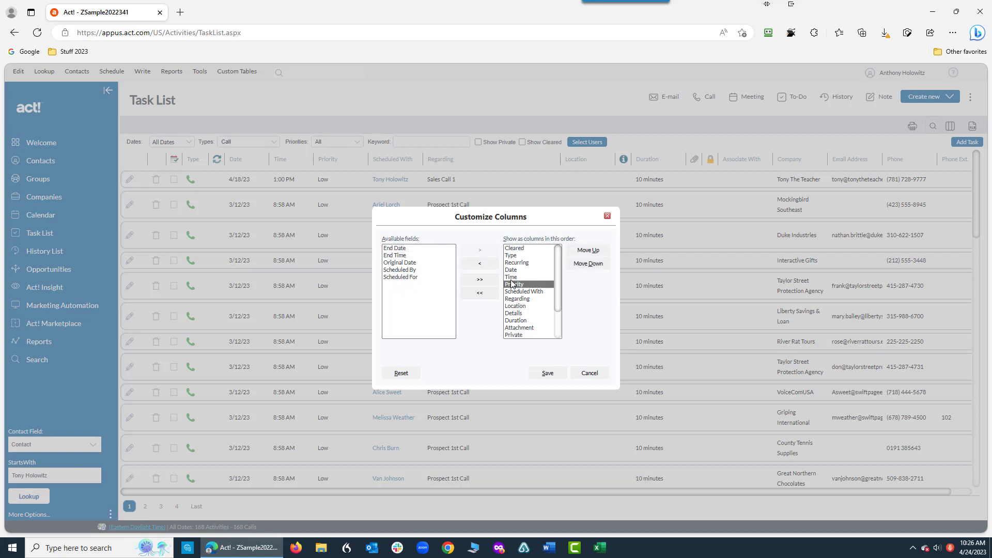
{"action": "left_click", "coordinate": [480, 264]}
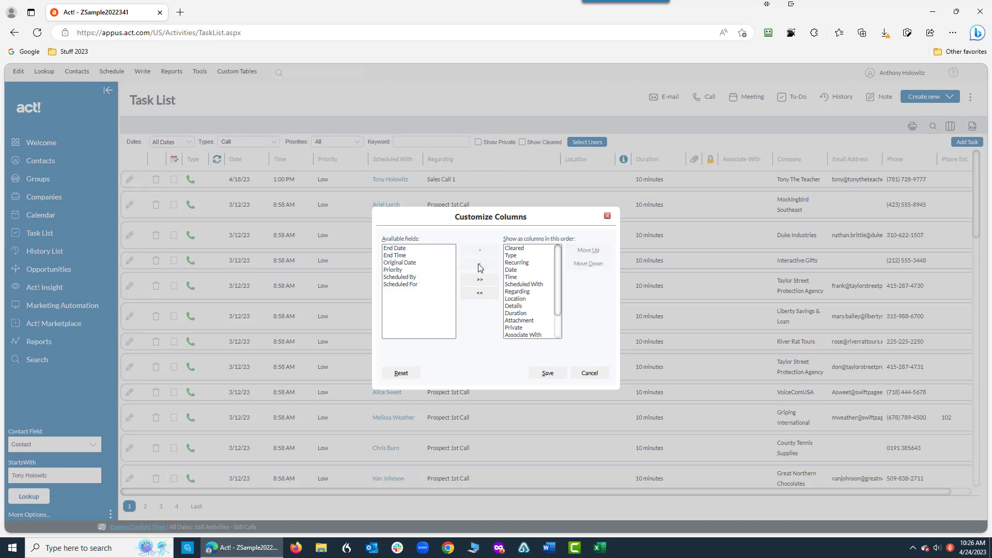
{"action": "left_click", "coordinate": [528, 285]}
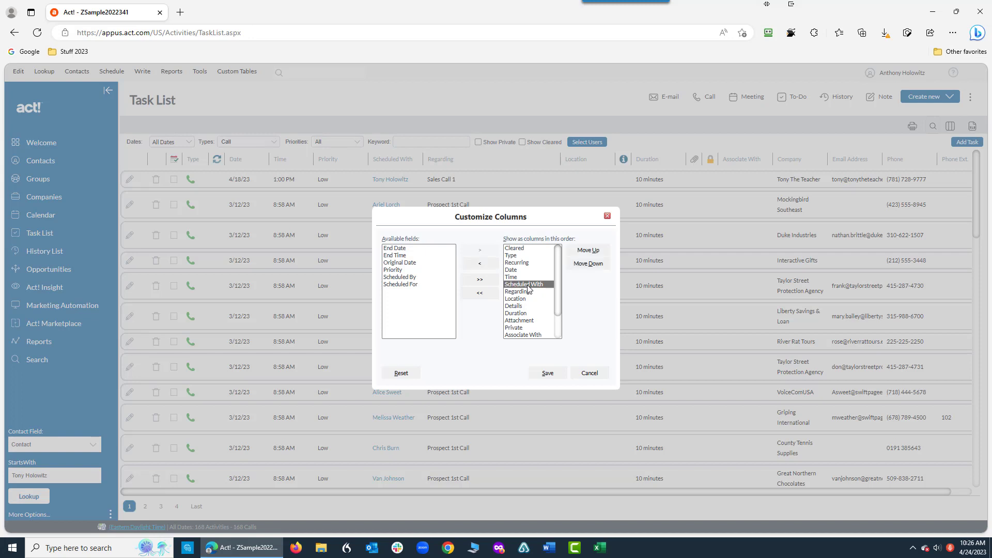
{"action": "left_click", "coordinate": [479, 265]}
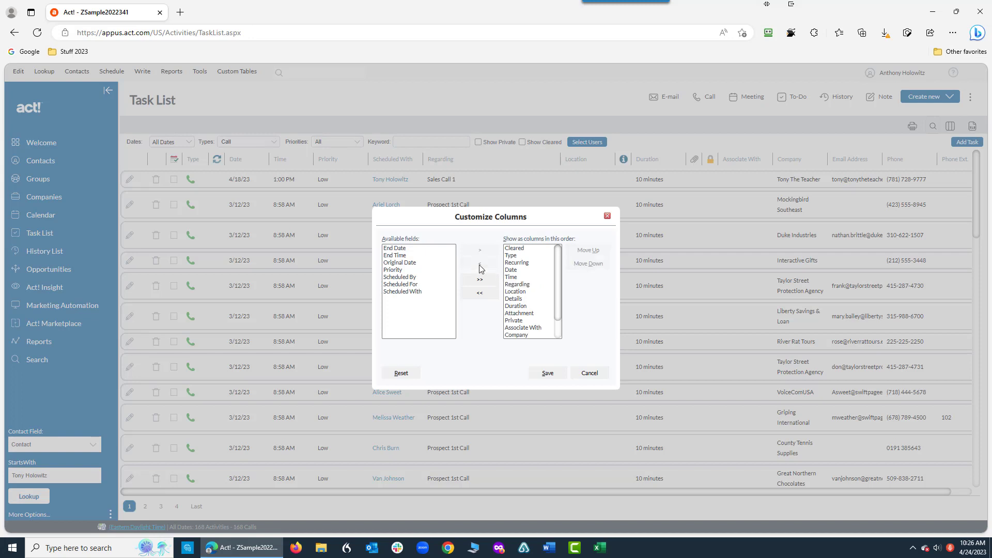
{"action": "left_click", "coordinate": [510, 292]}
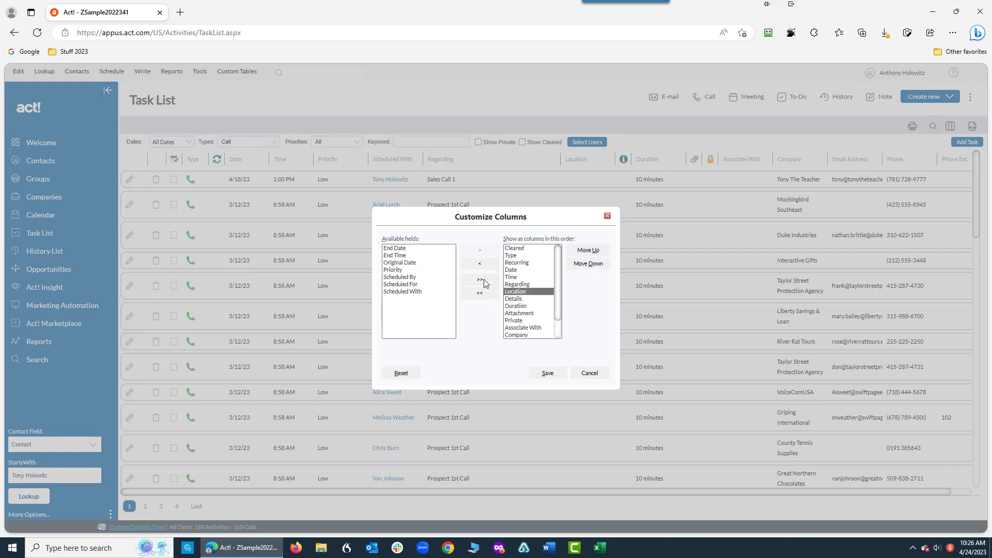
{"action": "left_click", "coordinate": [479, 264]}
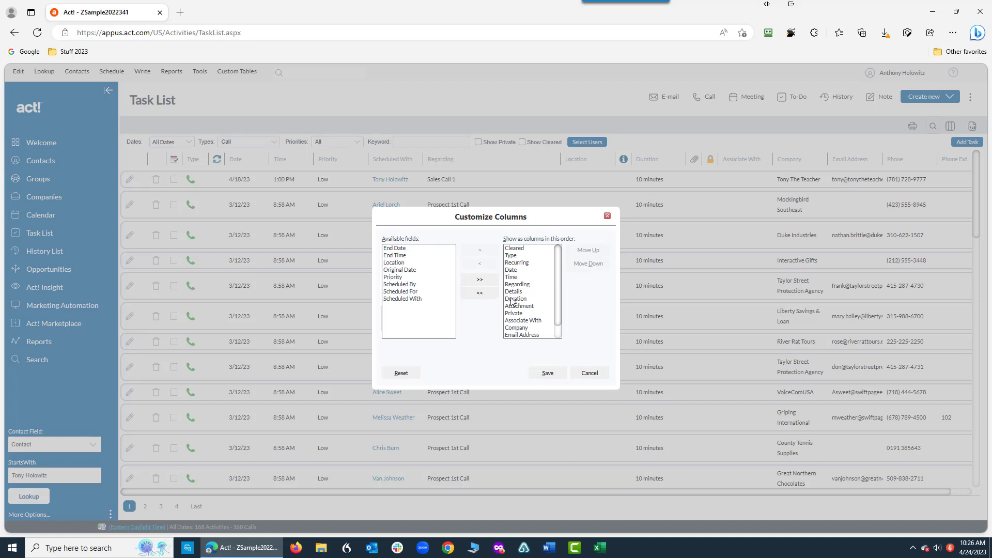
Remove the Attachment, Private and Associate With fields from the displayed columns
{"action": "left_click", "coordinate": [522, 307]}
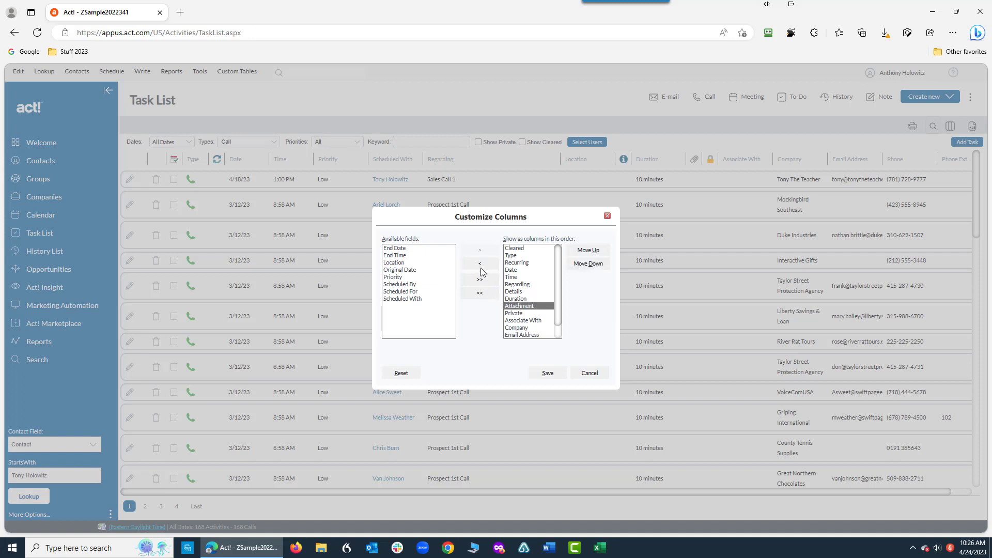
{"action": "left_click", "coordinate": [480, 264]}
{"action": "left_click", "coordinate": [512, 307]}
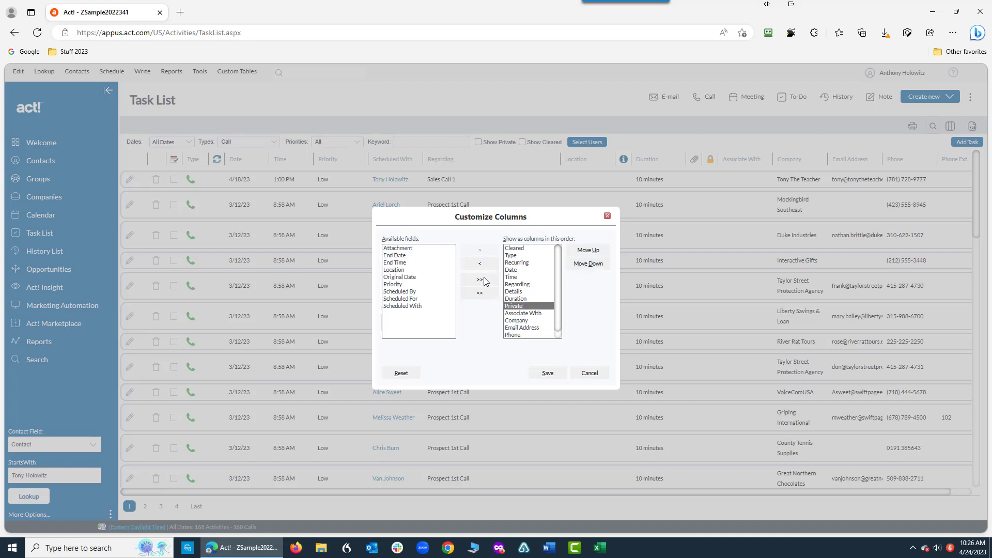
{"action": "left_click", "coordinate": [480, 264]}
{"action": "left_click", "coordinate": [522, 307]}
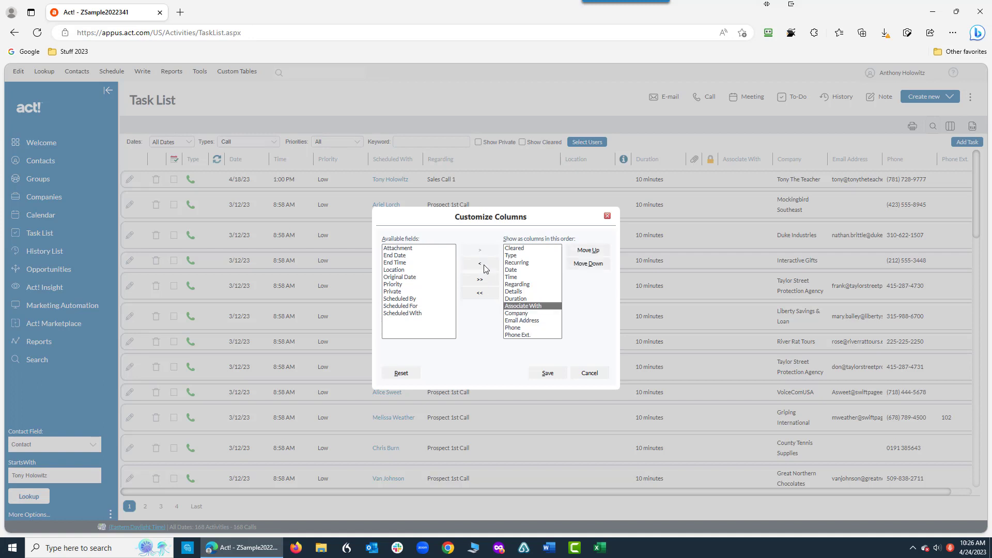
{"action": "left_click", "coordinate": [479, 264]}
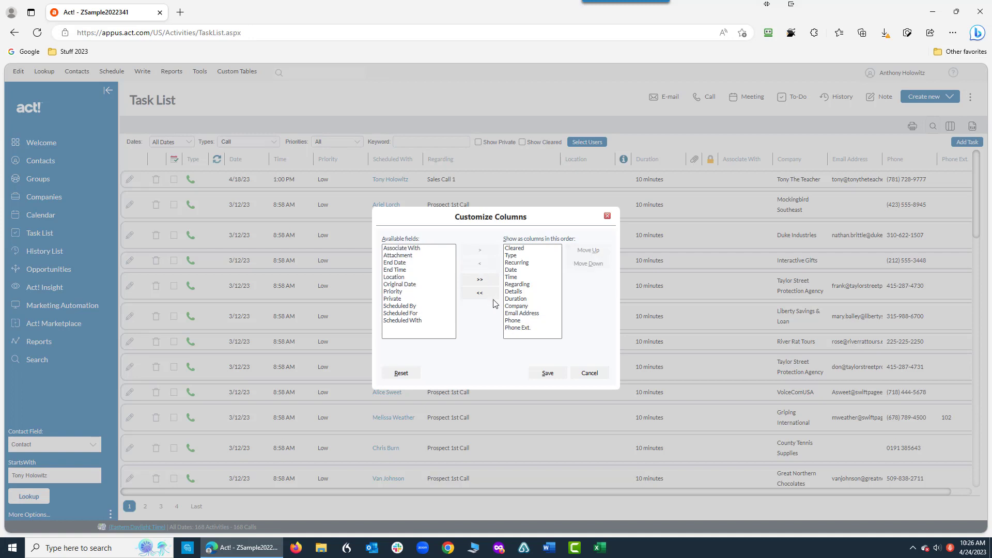
Move the Company field up to the first position in the column order
{"action": "left_click", "coordinate": [521, 307]}
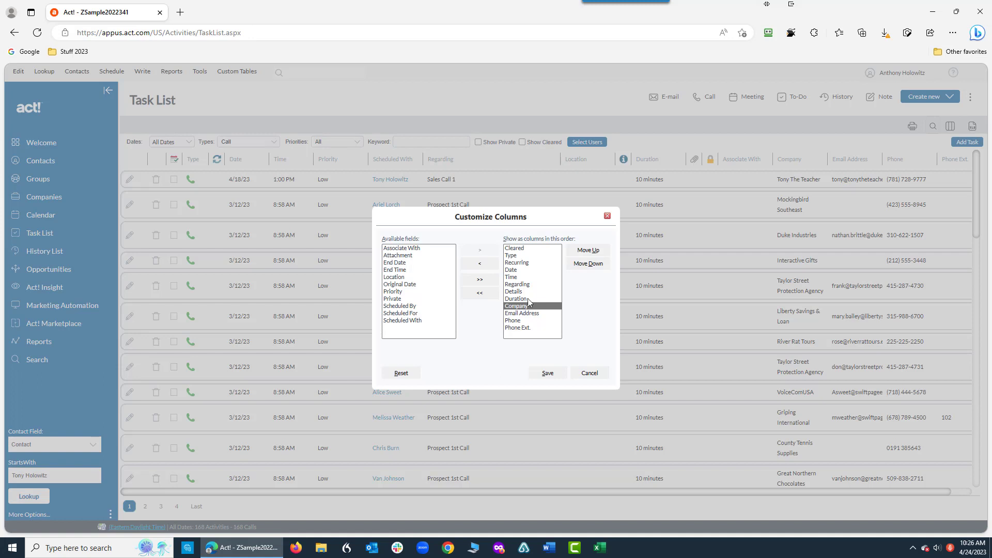
{"action": "left_click", "coordinate": [589, 252]}
{"action": "left_click", "coordinate": [590, 252]}
{"action": "left_click", "coordinate": [590, 253]}
{"action": "left_click", "coordinate": [589, 252]}
{"action": "left_click", "coordinate": [589, 251]}
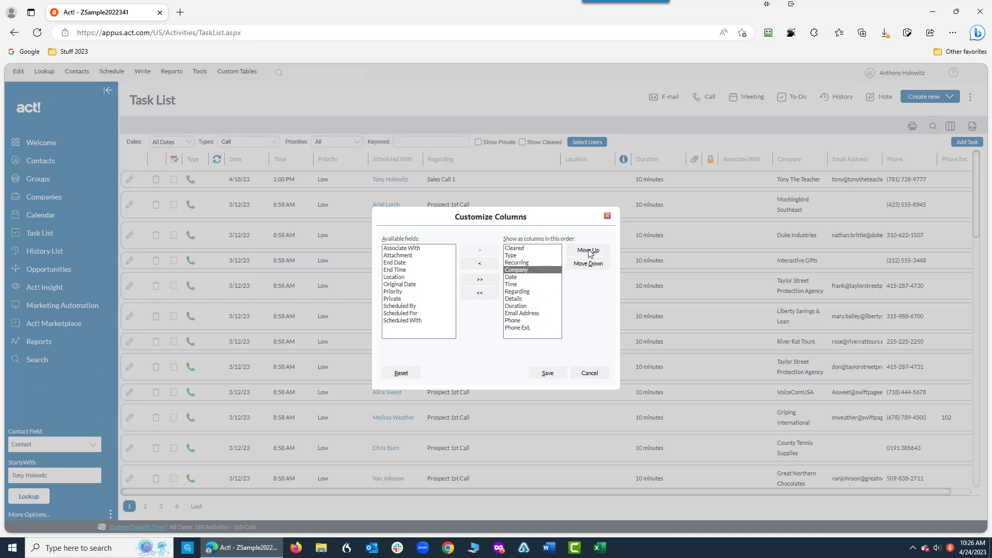
{"action": "left_click", "coordinate": [589, 252]}
{"action": "left_click", "coordinate": [589, 251]}
{"action": "left_click", "coordinate": [589, 251]}
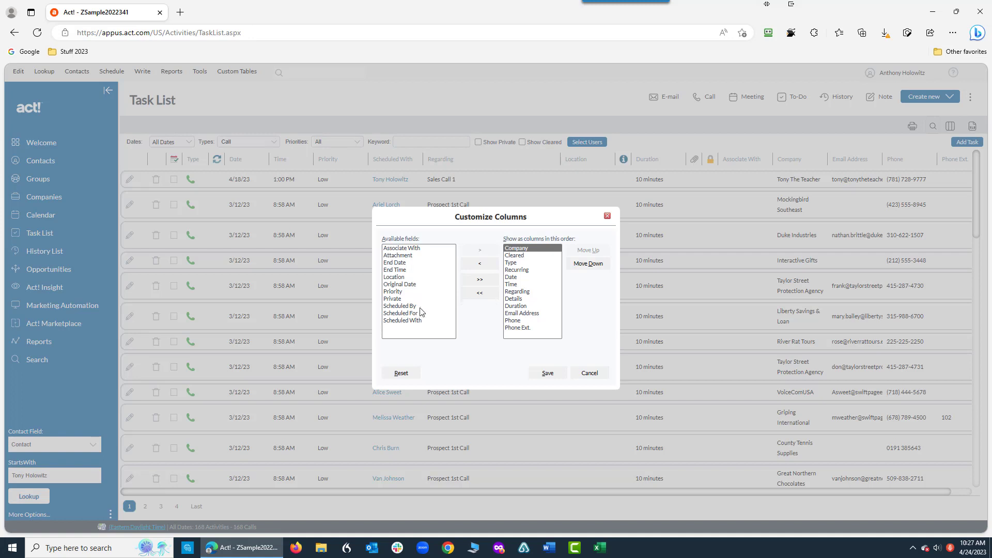
Add the Scheduled With field back to the displayed columns and place it directly after Company
{"action": "left_click", "coordinate": [399, 321]}
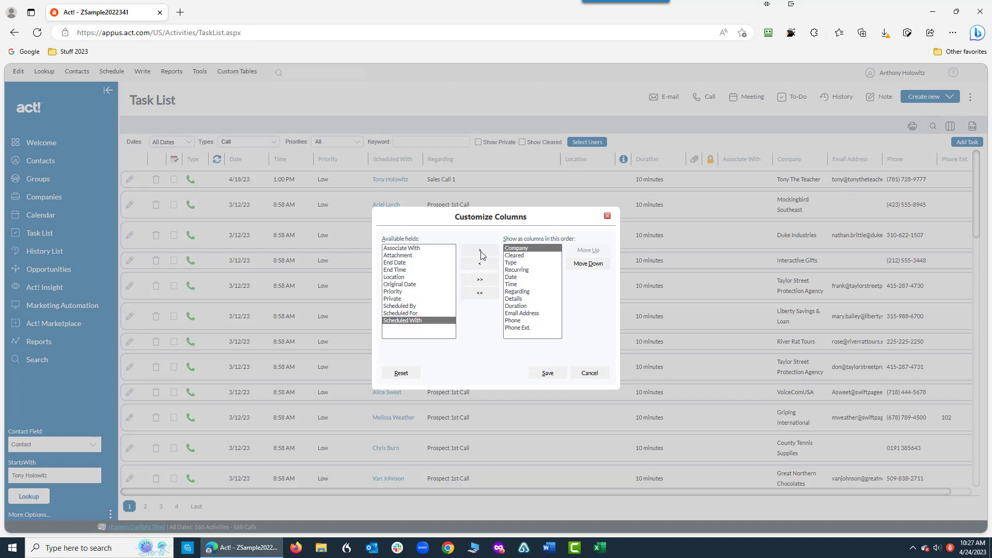
{"action": "left_click", "coordinate": [480, 250]}
{"action": "left_click", "coordinate": [519, 335]}
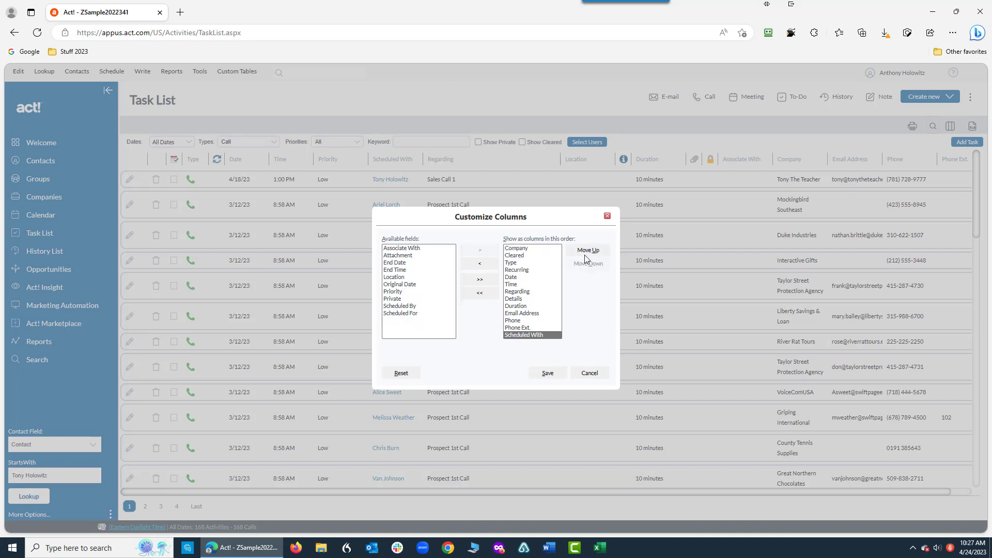
{"action": "left_click", "coordinate": [588, 252]}
{"action": "left_click", "coordinate": [588, 252]}
{"action": "left_click", "coordinate": [587, 252]}
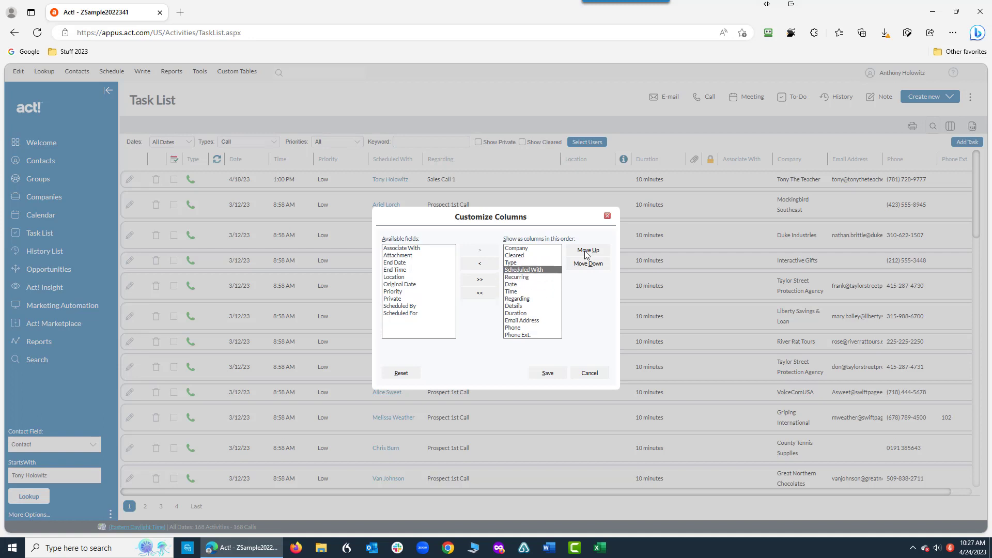
{"action": "left_click", "coordinate": [584, 252]}
Move the Cleared field to the first position, ahead of Company
{"action": "left_click", "coordinate": [521, 263]}
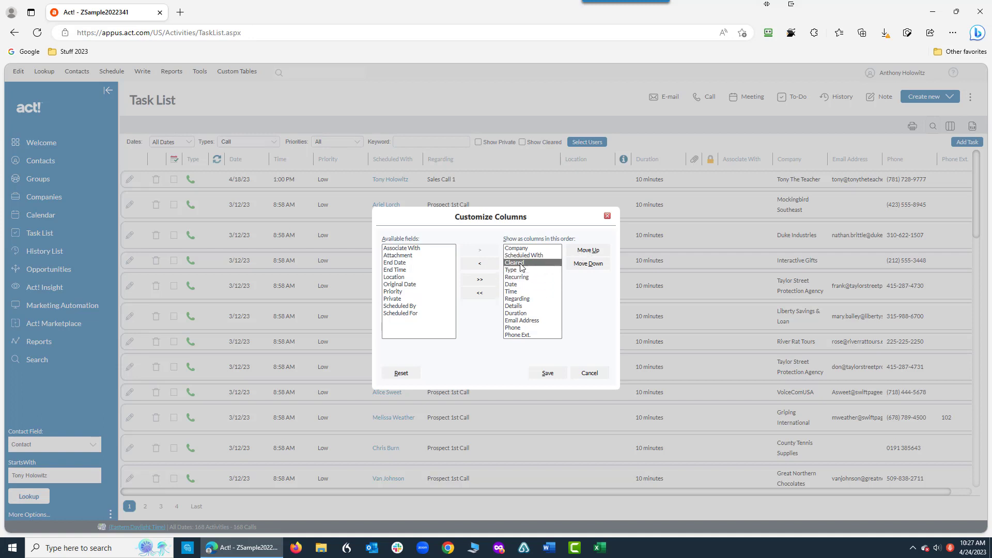
{"action": "left_click", "coordinate": [588, 252]}
{"action": "left_click", "coordinate": [588, 252]}
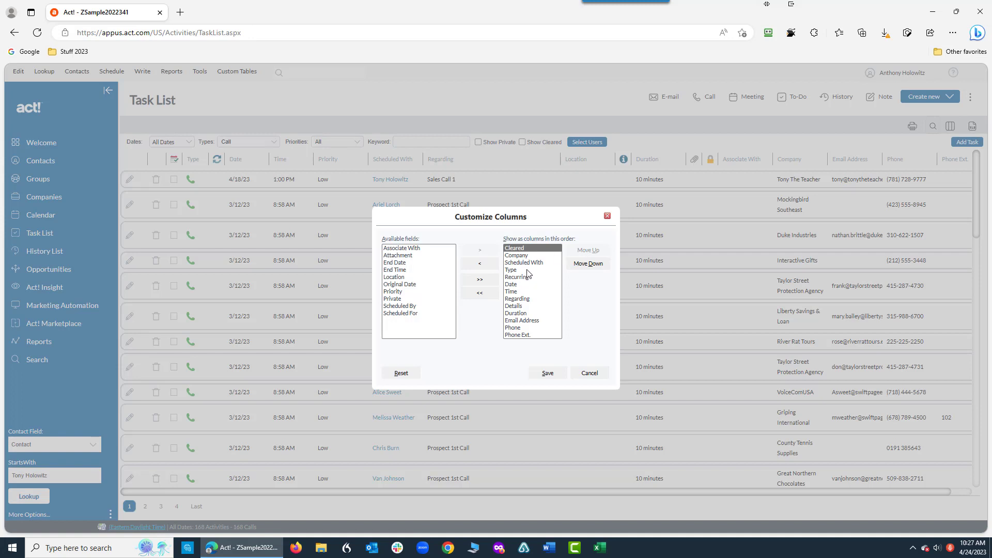
Move the Phone field up in the column order so it directly follows Scheduled With
{"action": "left_click", "coordinate": [517, 328]}
{"action": "left_click", "coordinate": [596, 254]}
{"action": "left_click", "coordinate": [596, 254]}
{"action": "left_click", "coordinate": [595, 254]}
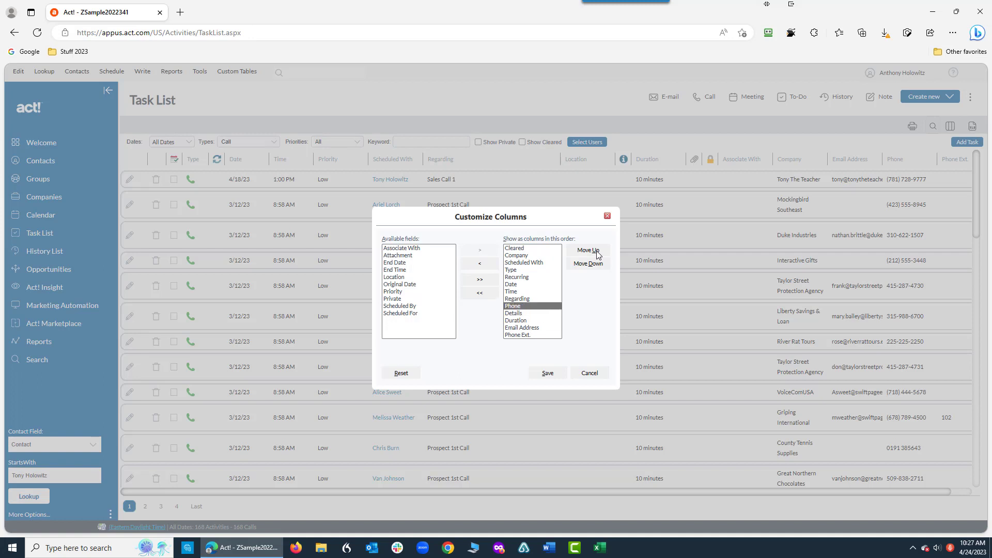
{"action": "left_click", "coordinate": [594, 255]}
{"action": "left_click", "coordinate": [594, 255]}
{"action": "left_click", "coordinate": [593, 255]}
{"action": "left_click", "coordinate": [591, 257]}
{"action": "left_click", "coordinate": [592, 256]}
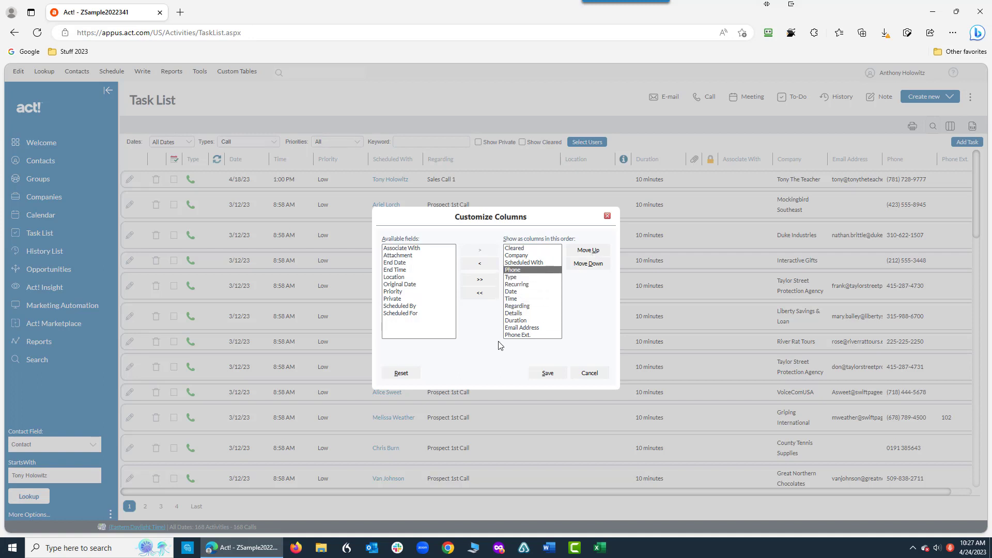
Move the Phone Ext. field up to directly follow Phone and save the column layout
{"action": "left_click", "coordinate": [520, 336]}
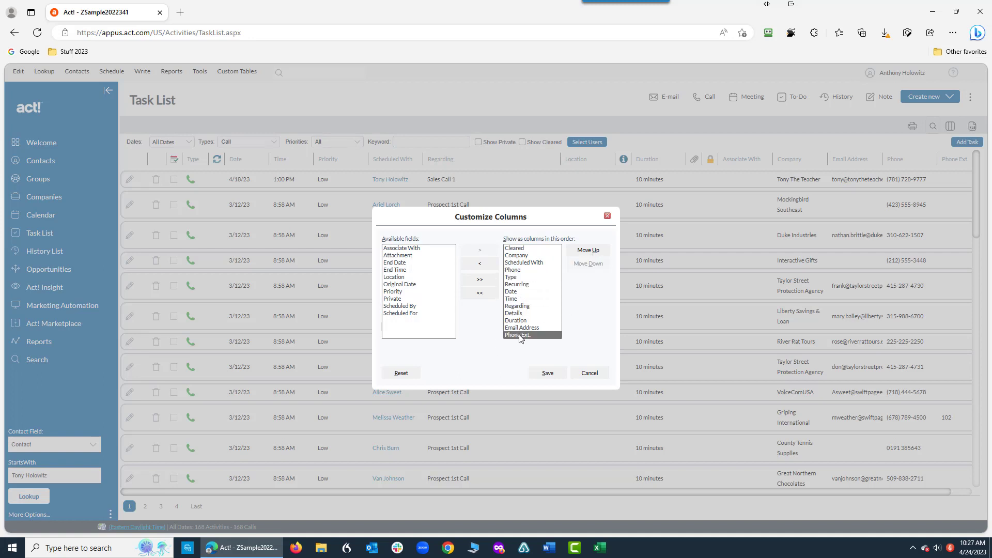
{"action": "left_click", "coordinate": [587, 253]}
{"action": "left_click", "coordinate": [588, 252]}
{"action": "left_click", "coordinate": [588, 253]}
{"action": "left_click", "coordinate": [587, 253]}
{"action": "left_click", "coordinate": [588, 252]}
{"action": "left_click", "coordinate": [587, 254]}
{"action": "left_click", "coordinate": [586, 255]}
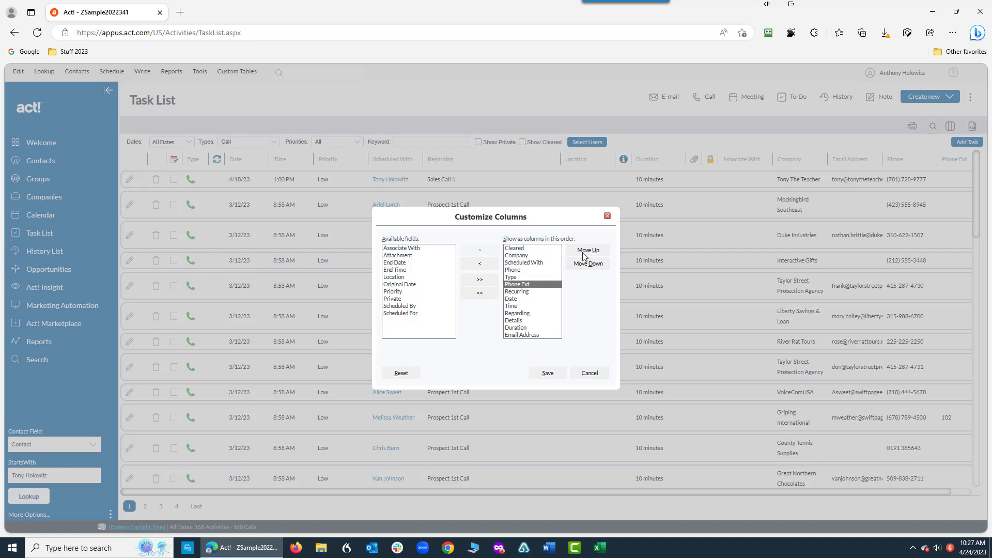
{"action": "left_click", "coordinate": [585, 255]}
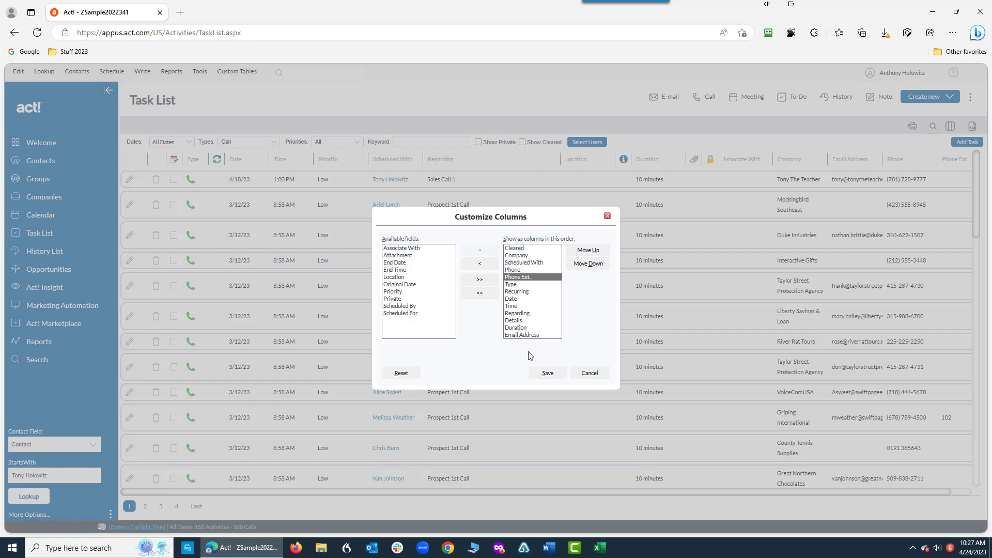
{"action": "left_click", "coordinate": [554, 376]}
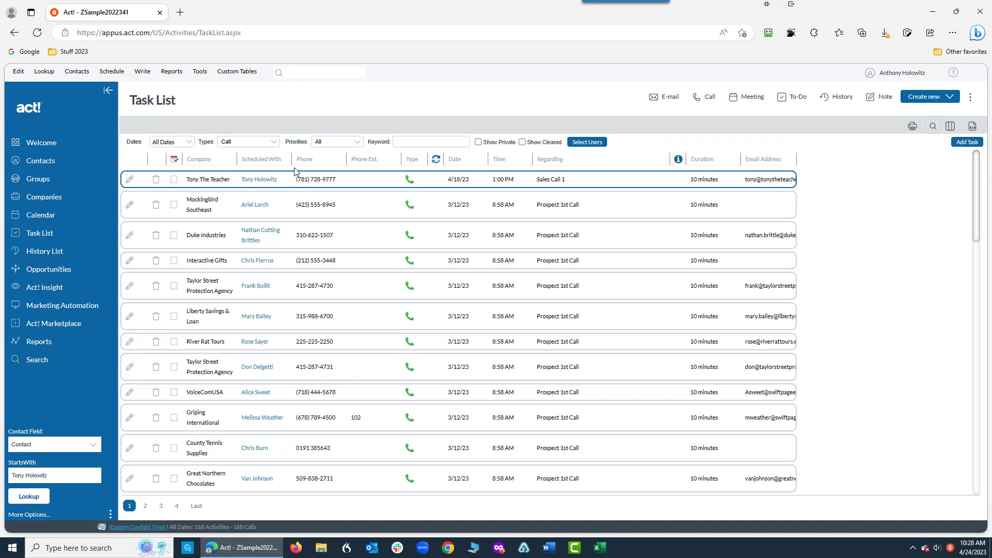
Widen the Scheduled With column in the task list so longer contact names fit on one line
{"action": "left_click_drag", "start_coordinate": [292, 161], "coordinate": [366, 160]}
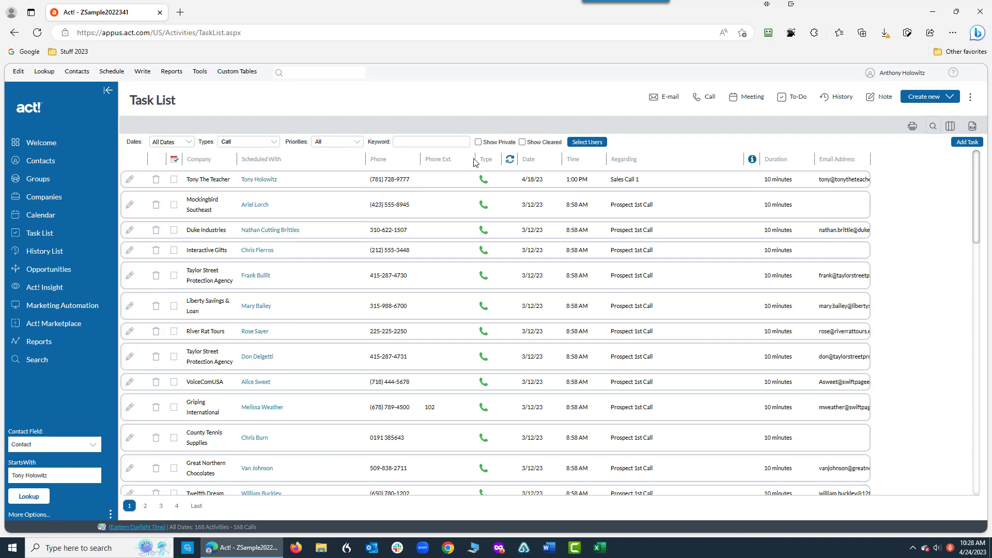